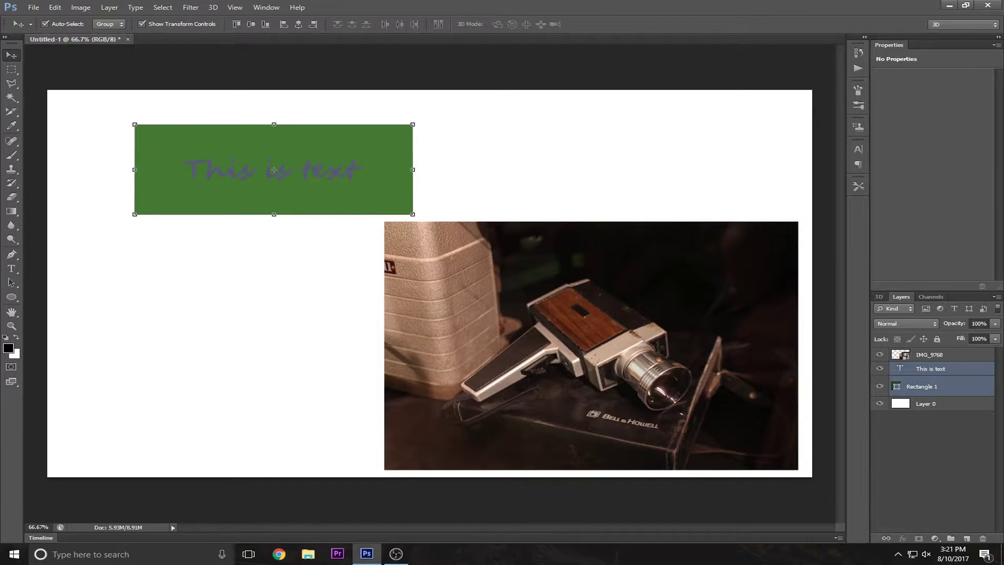
- Add an empty Layer 1 above the photo, text and green rectangle layers
left_click(966, 540)
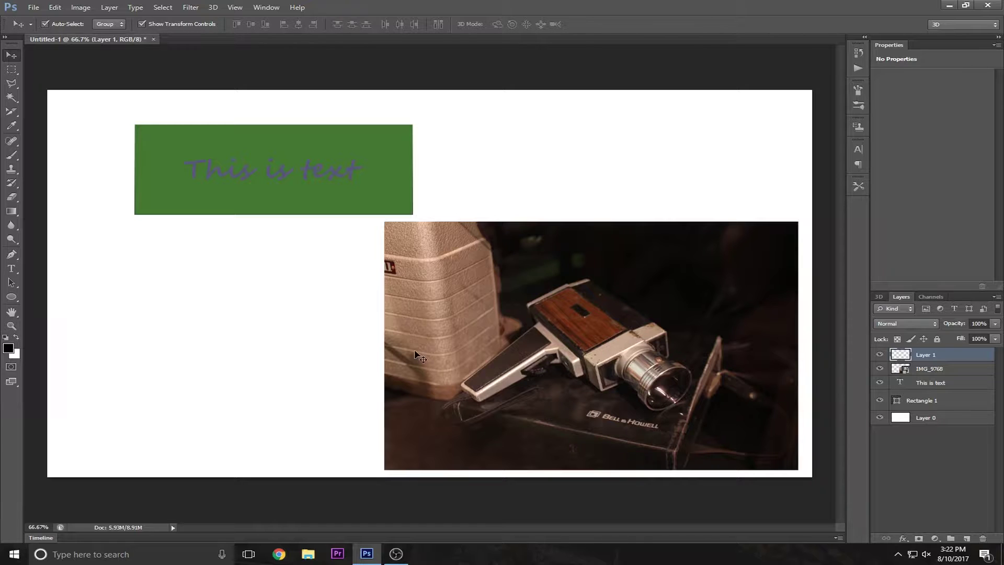
- Select the Brush tool and show its flyout of painting tools
left_click(10, 156)
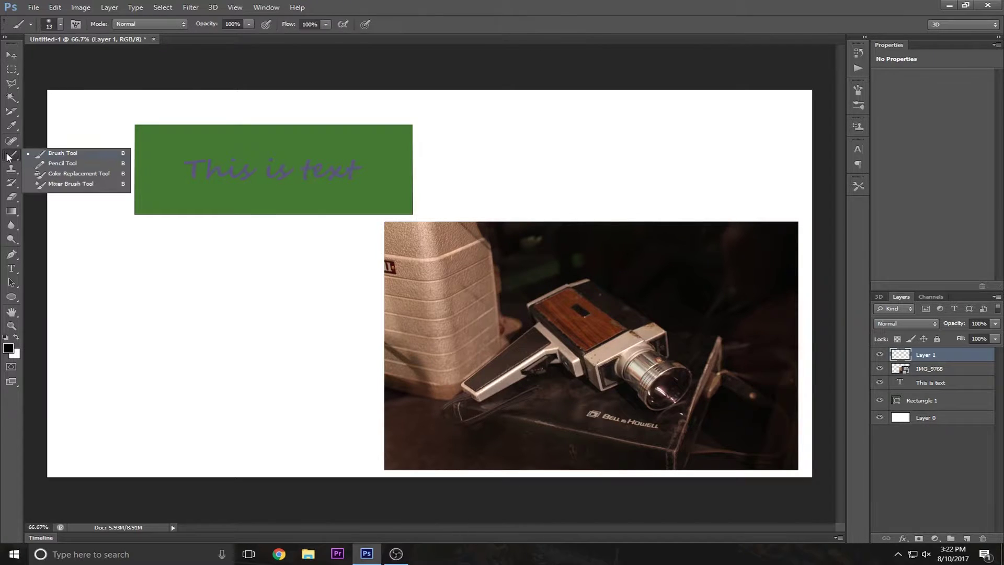
- Switch to the Pencil tool and set its size to about 99 px at 100% hardness
left_click(37, 163)
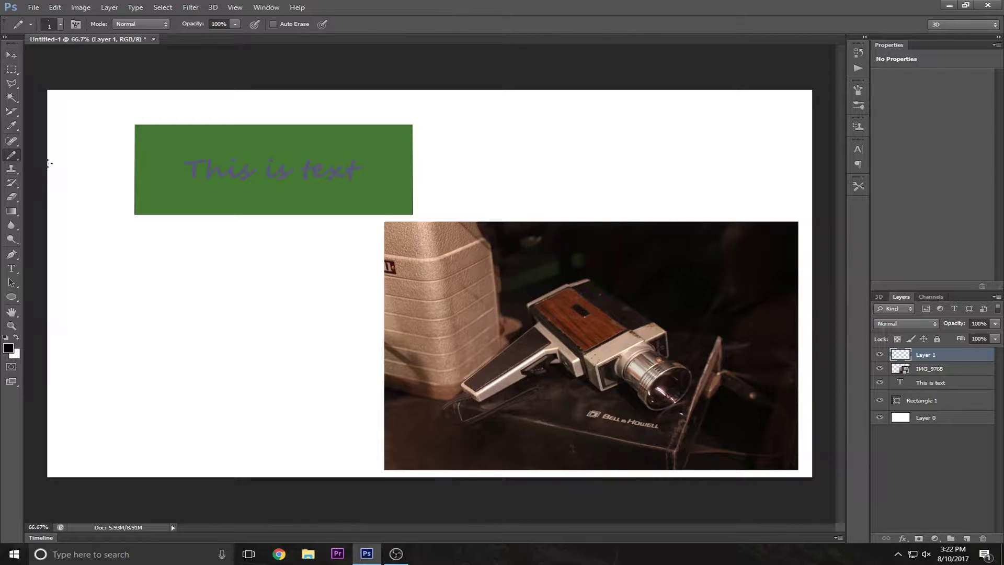
key("bracketright")
key("bracketright")
key("bracketright")
key("bracketright")
key("bracketright")
key("bracketright")
key("bracketright")
key("bracketright")
key("bracketright")
key("bracketright")
key("bracketright")
key("bracketright")
key("bracketright")
key("bracketright")
key("bracketright")
key("bracketright")
right_click(11, 155)
left_click(47, 163)
left_click(61, 24)
left_click(71, 58)
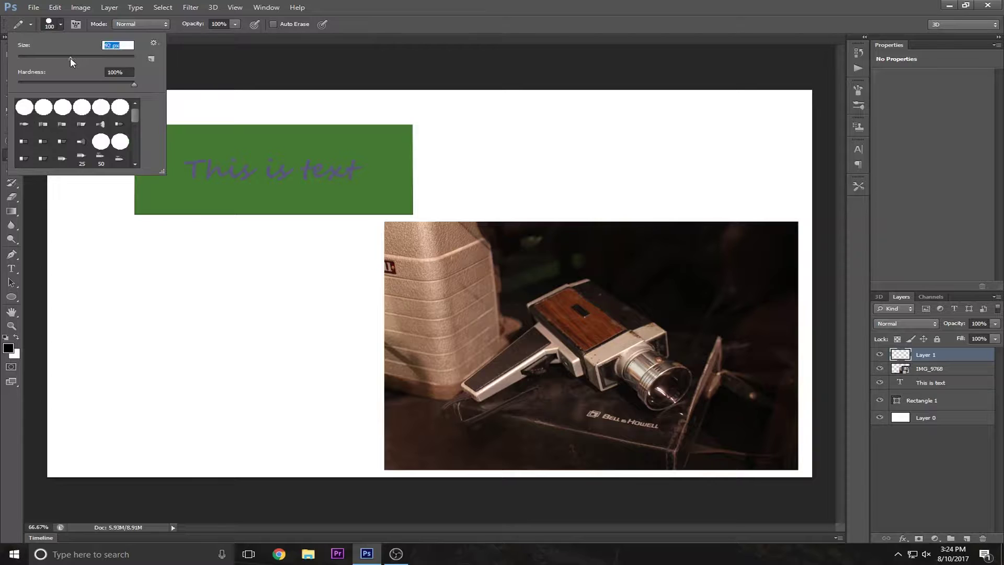
left_click(357, 22)
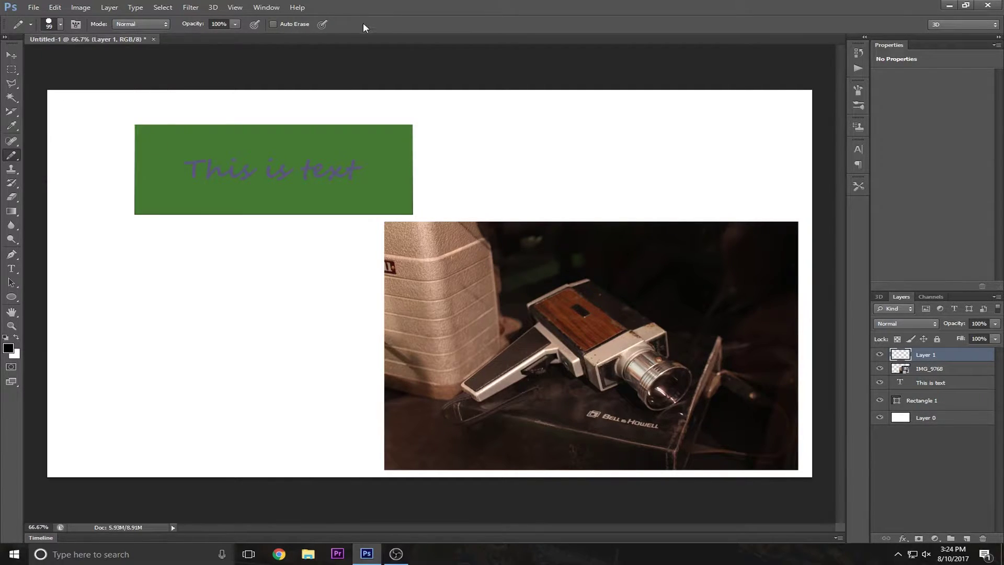
- Set the foreground colour to red c11313
left_click(10, 349)
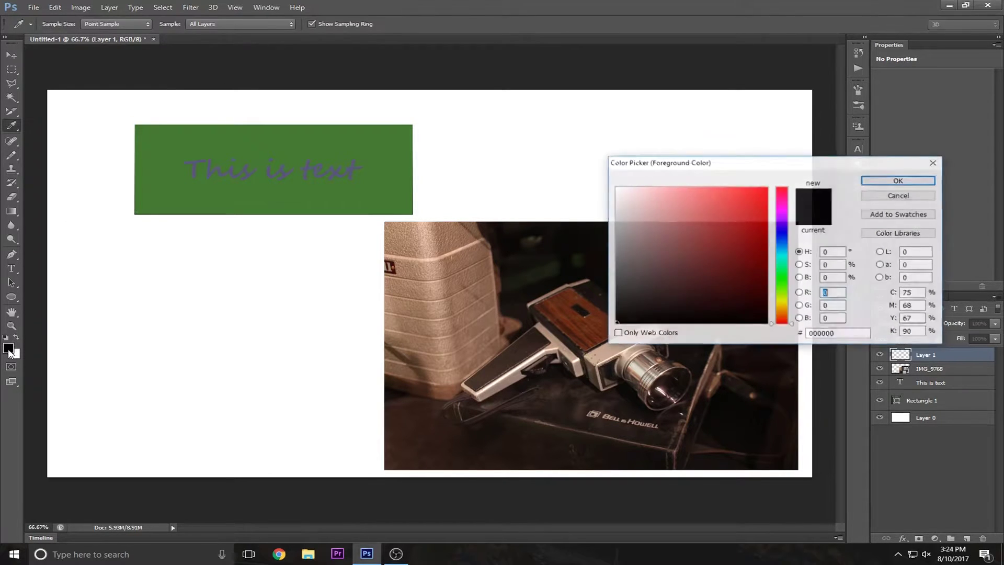
left_click(753, 220)
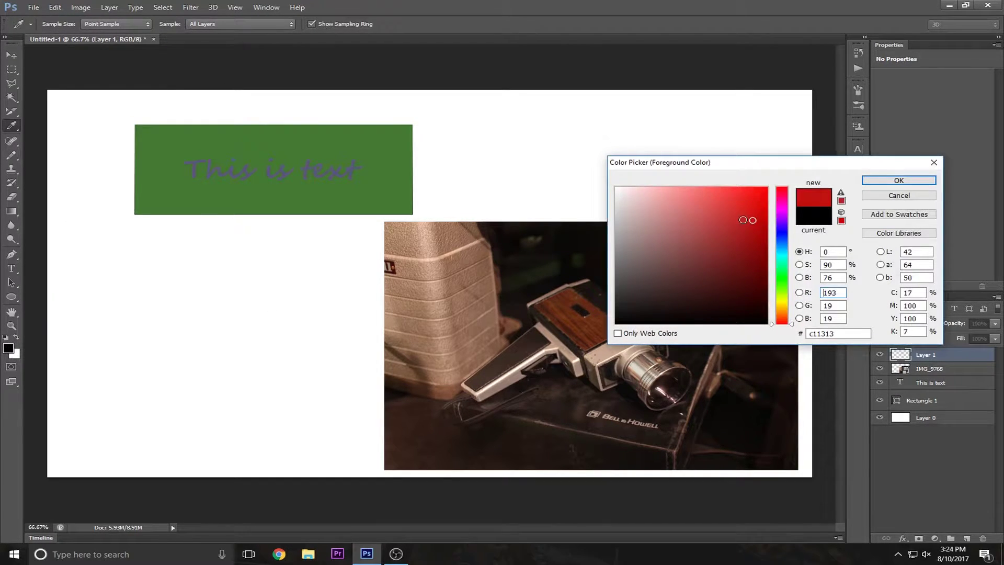
left_click(913, 180)
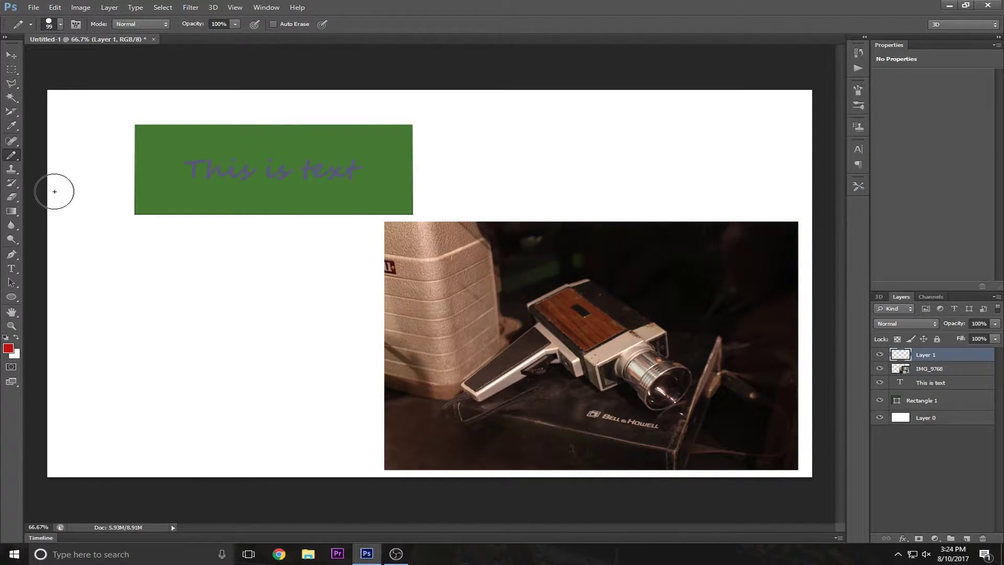
- Scribble thick red pencil zigzags across the canvas on Layer 1, then leave Layer 1 hidden
mouse_move(58, 182)
left_mouse_down()
mouse_move(654, 207)
mouse_move(66, 289)
mouse_move(805, 387)
mouse_move(251, 425)
left_mouse_up()
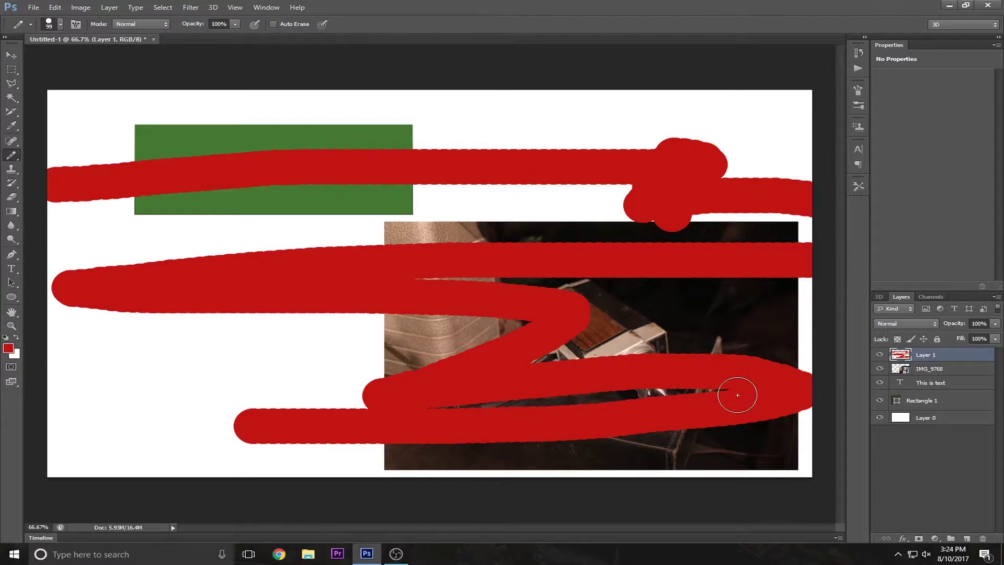
left_click(880, 355)
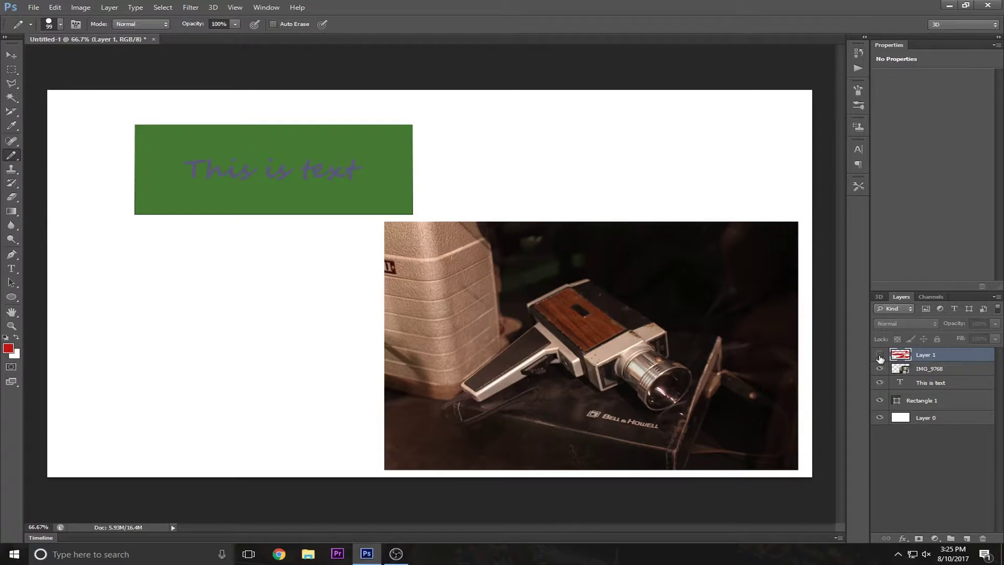
left_click(880, 356)
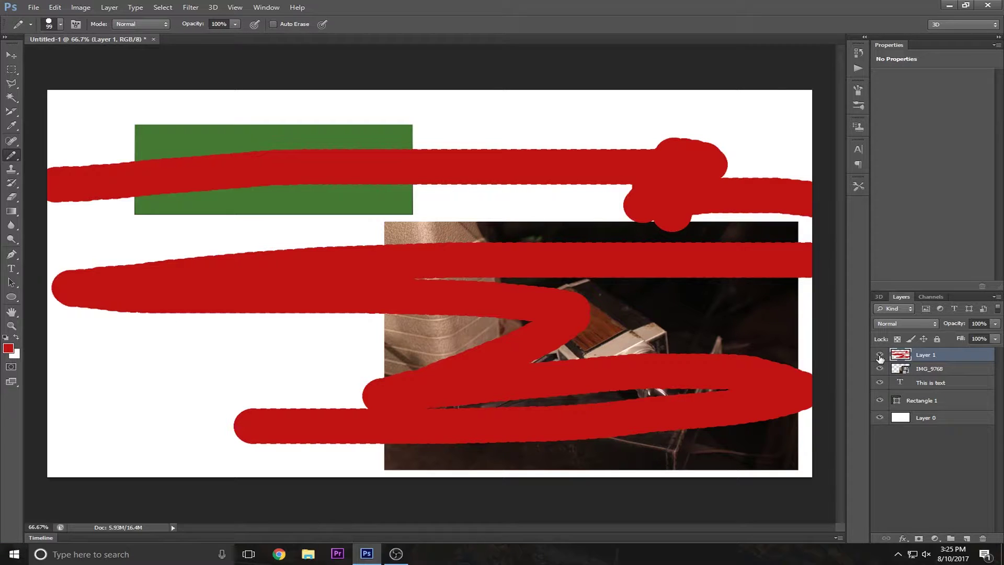
left_click(880, 356)
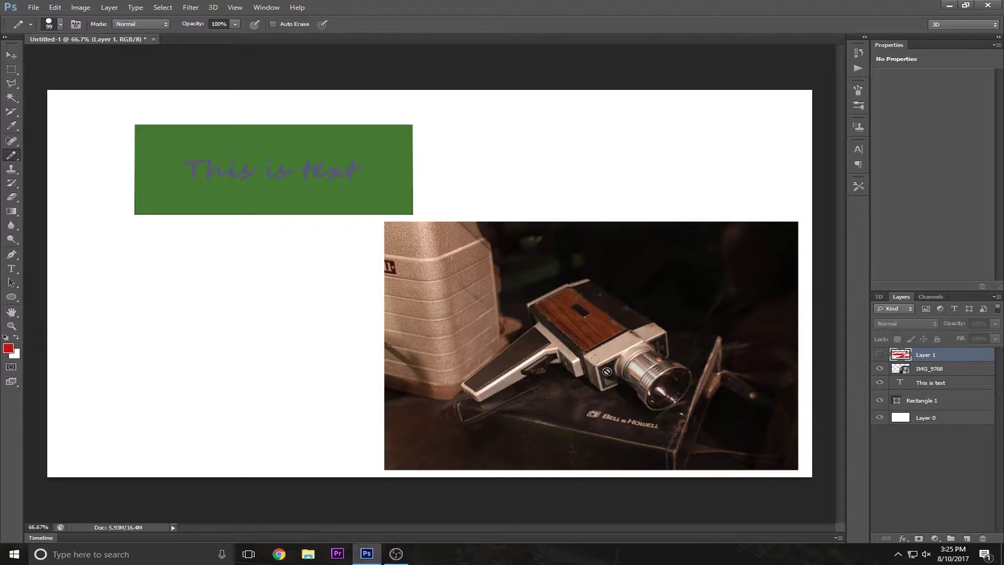
- With the Gradient tool, set the gradient's left stop to teal 13c1a2
left_click(11, 211)
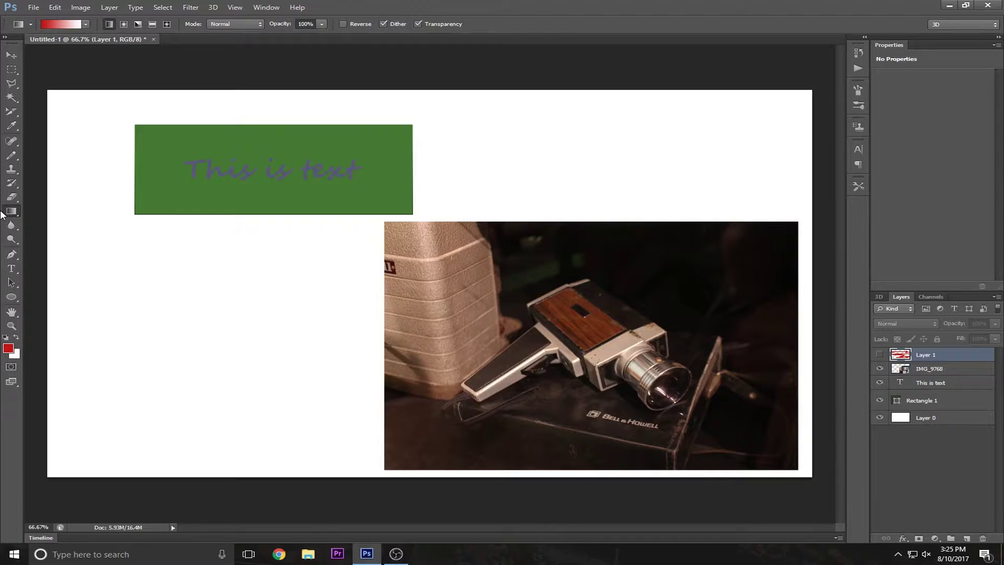
key("i")
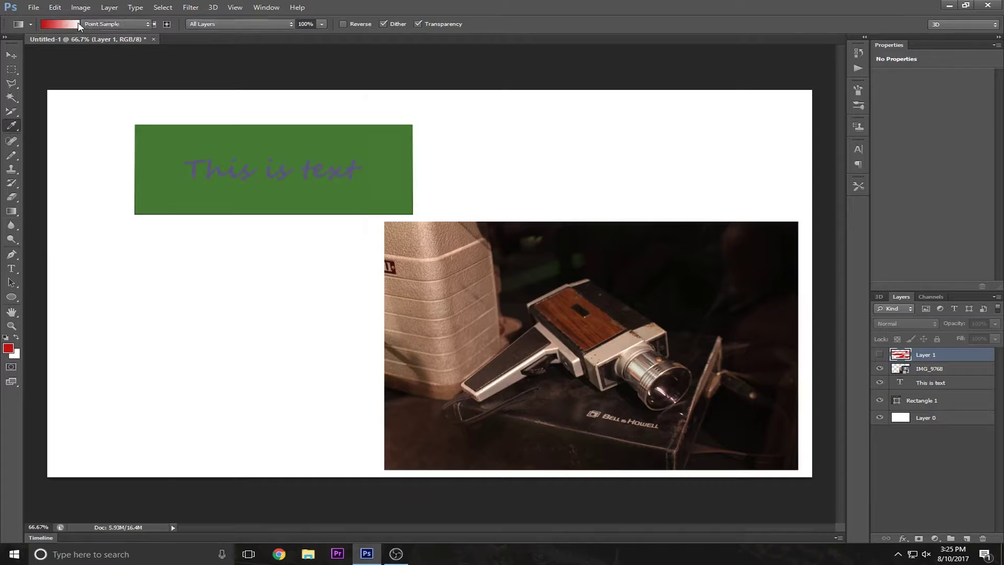
left_click(79, 25)
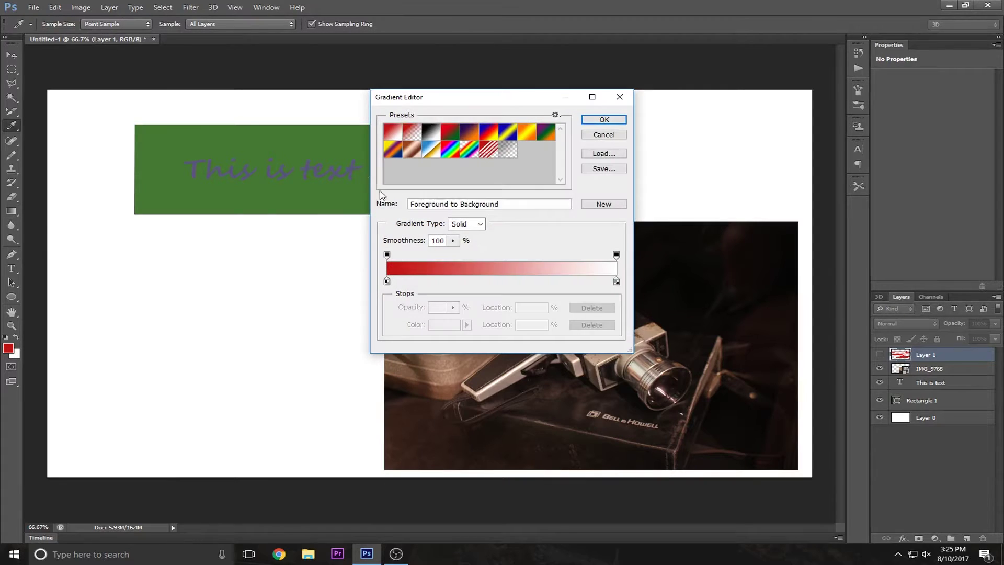
left_click(387, 282)
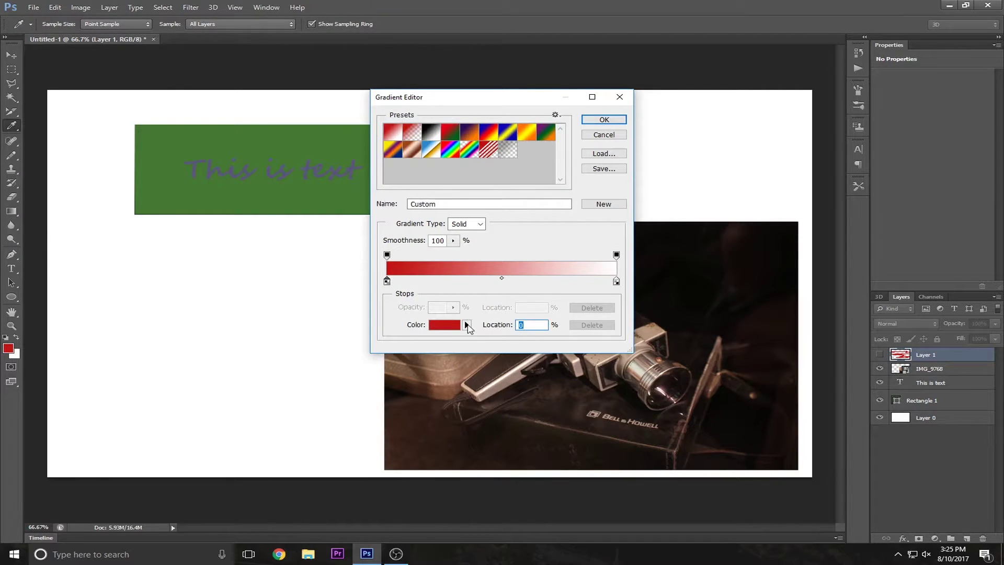
left_click(466, 324)
left_click(449, 327)
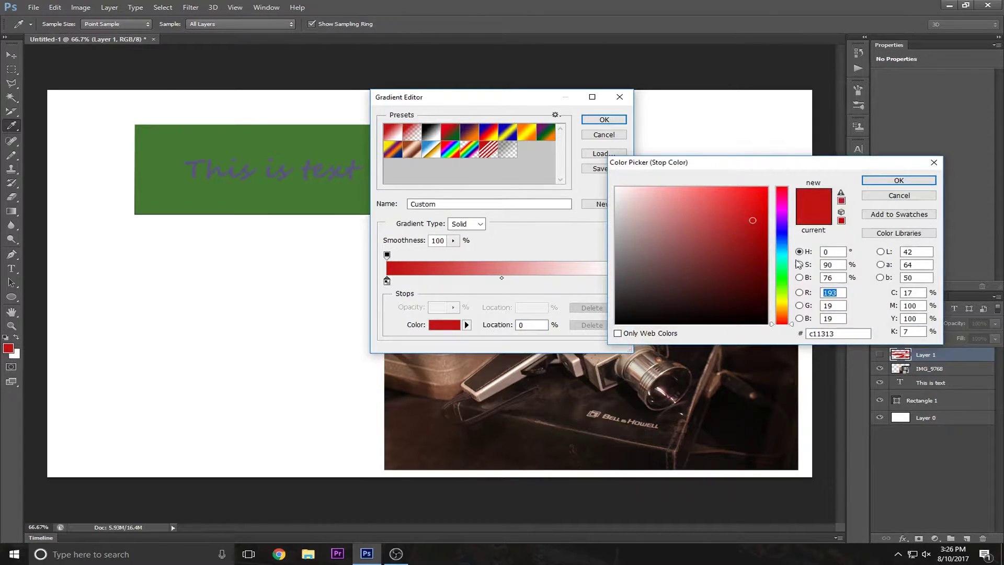
left_click(780, 260)
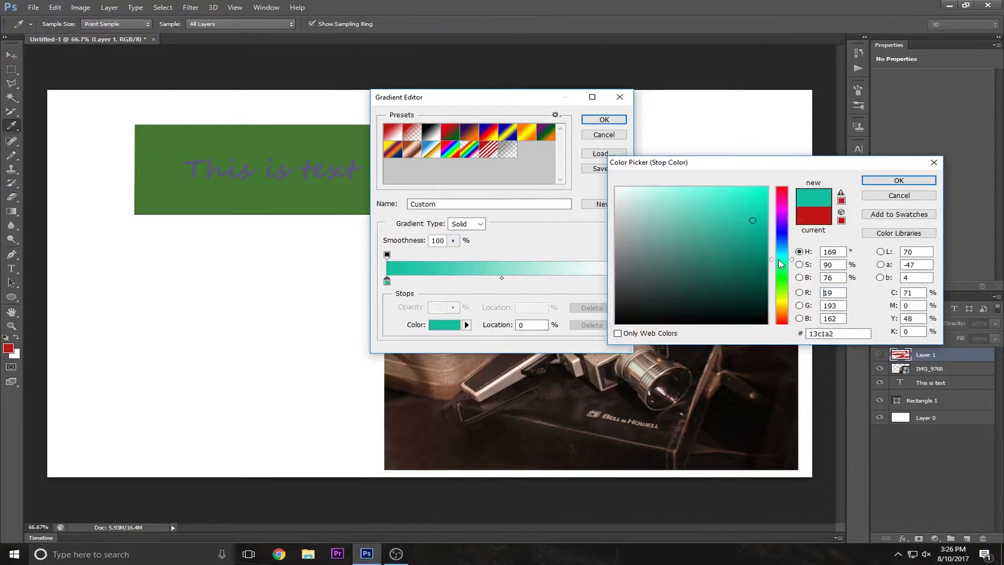
left_click(899, 181)
- Set the right stop to blue 0000fa, accept the gradient, and show Layer 1 again
left_click(616, 282)
double_click(617, 282)
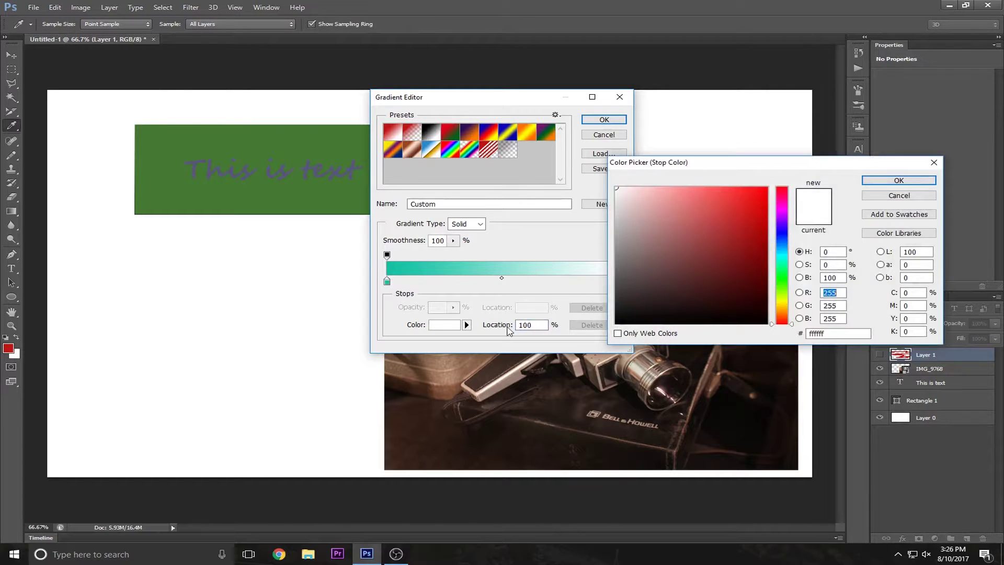
left_click(782, 234)
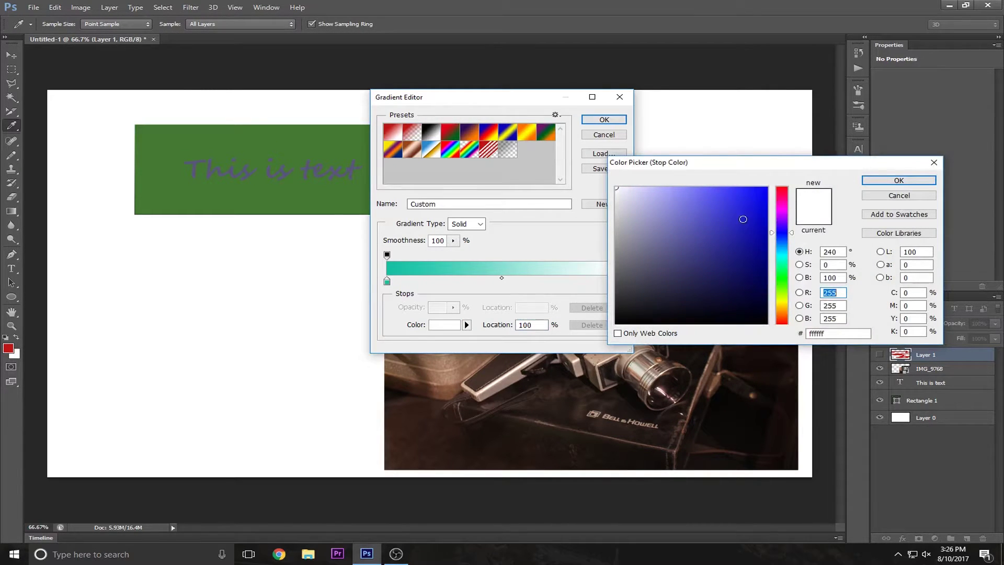
left_click(774, 188)
left_click(898, 180)
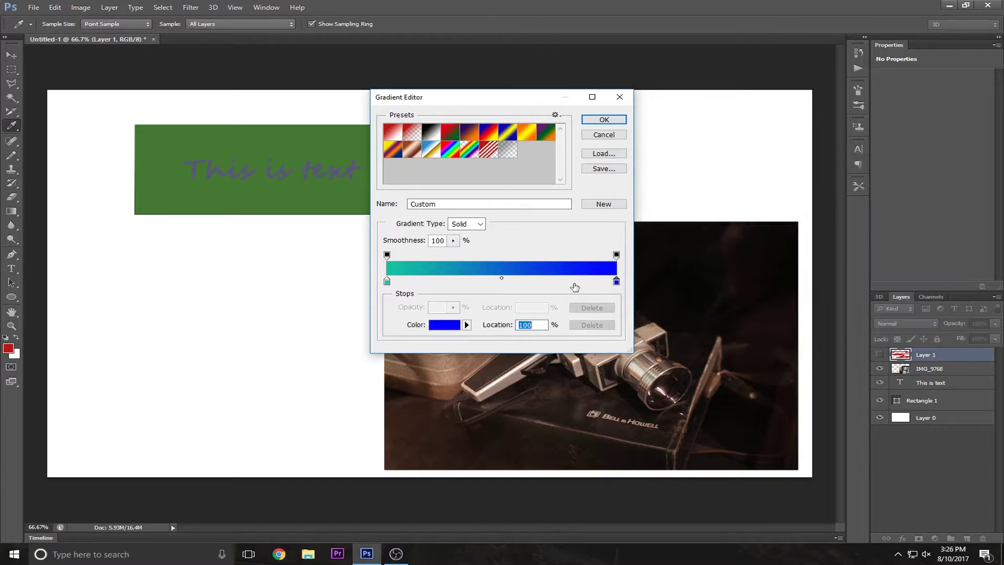
left_click(623, 120)
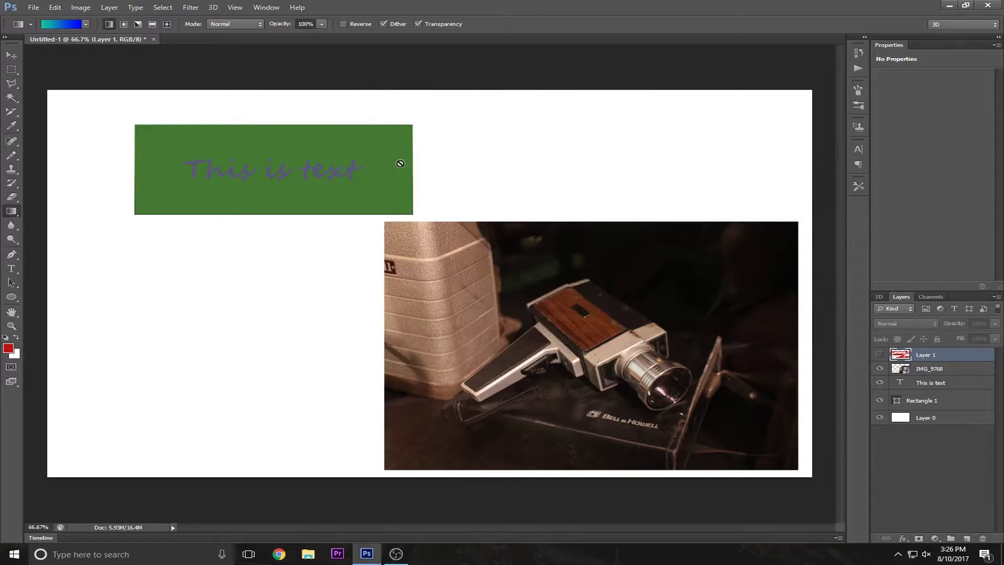
left_click(880, 355)
- Hide Layer 1, add Layer 2, then try a linear teal-to-blue gradient and undo it
left_click(880, 355)
left_click(966, 539)
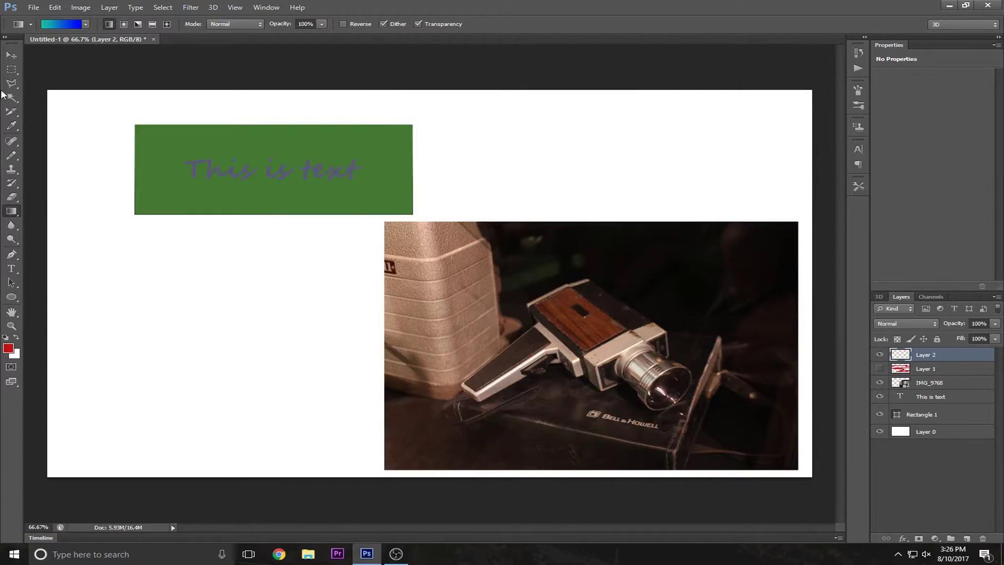
left_click_drag(98, 348, 760, 141)
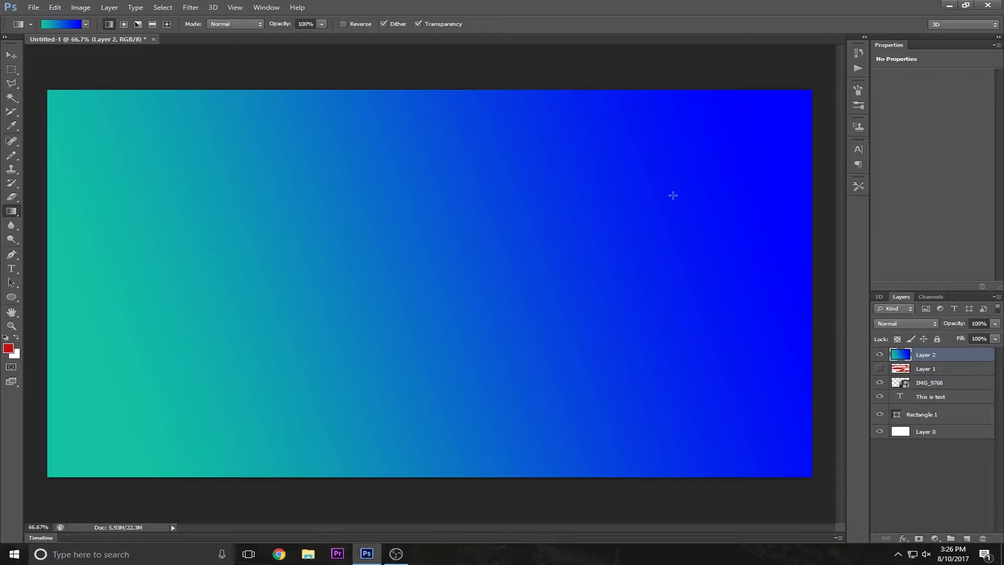
key("ctrl+z")
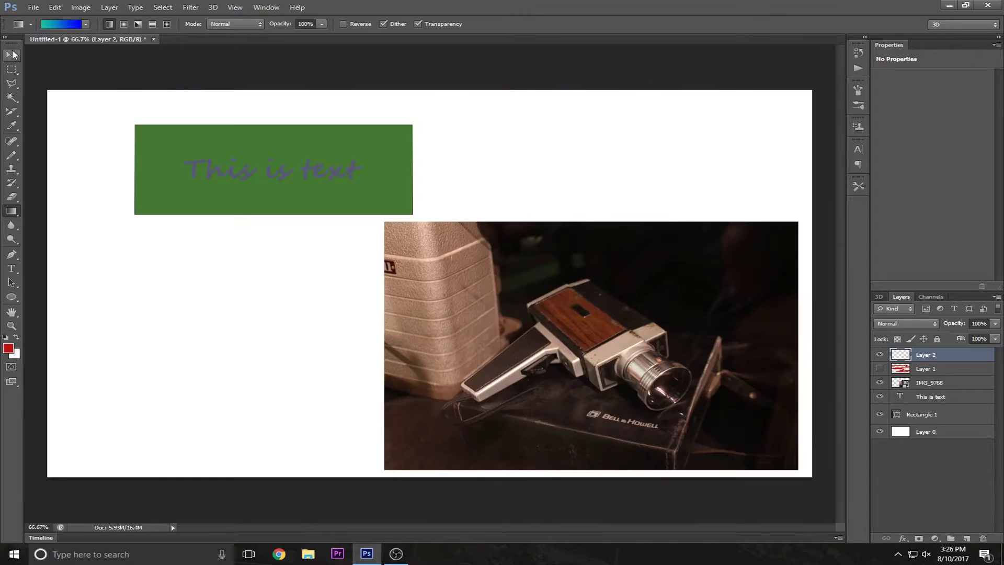
- Fill Layer 2 with a radial gradient and scale it to about 37.5% at the top-left
left_click(123, 24)
left_click_drag(400, 281, 737, 268)
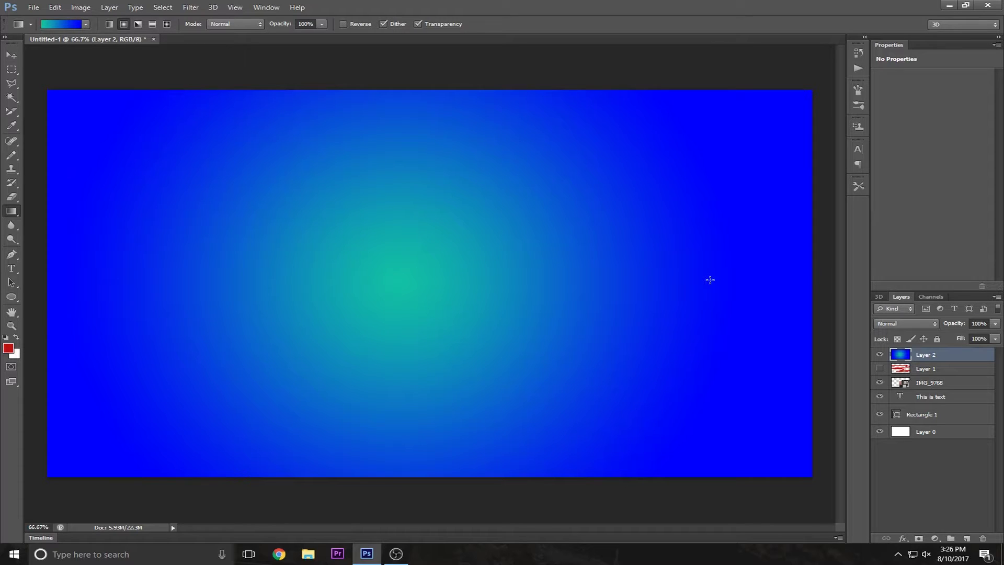
key("ctrl+t")
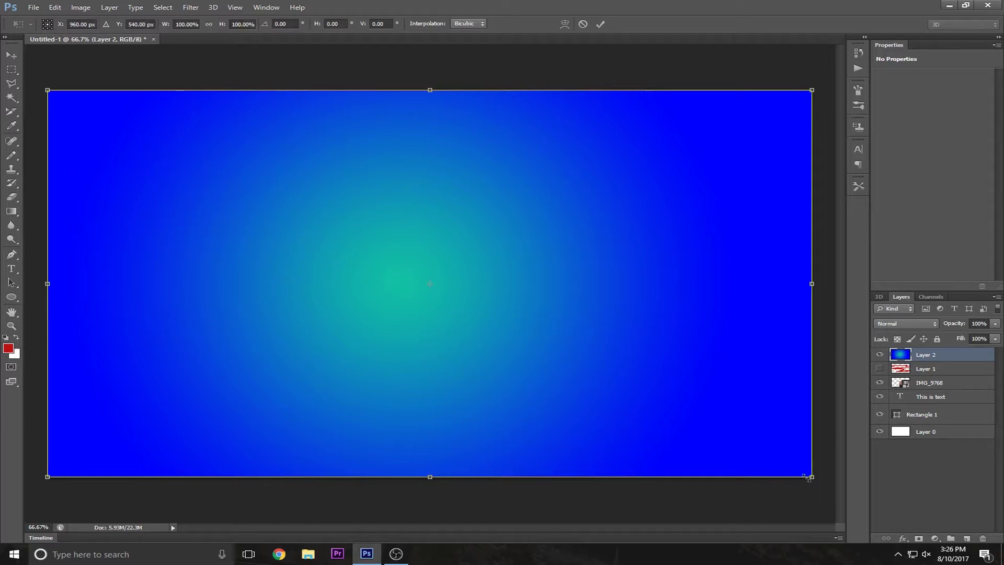
left_click_drag(809, 477, 343, 225)
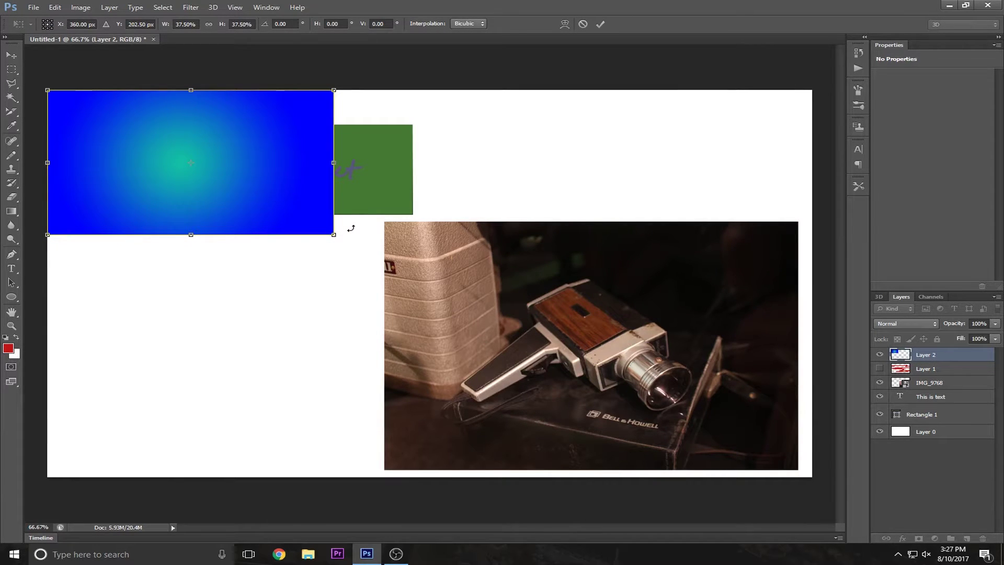
- Commit the resized gradient block and draw a wide rectangle across the lower middle
key("Return")
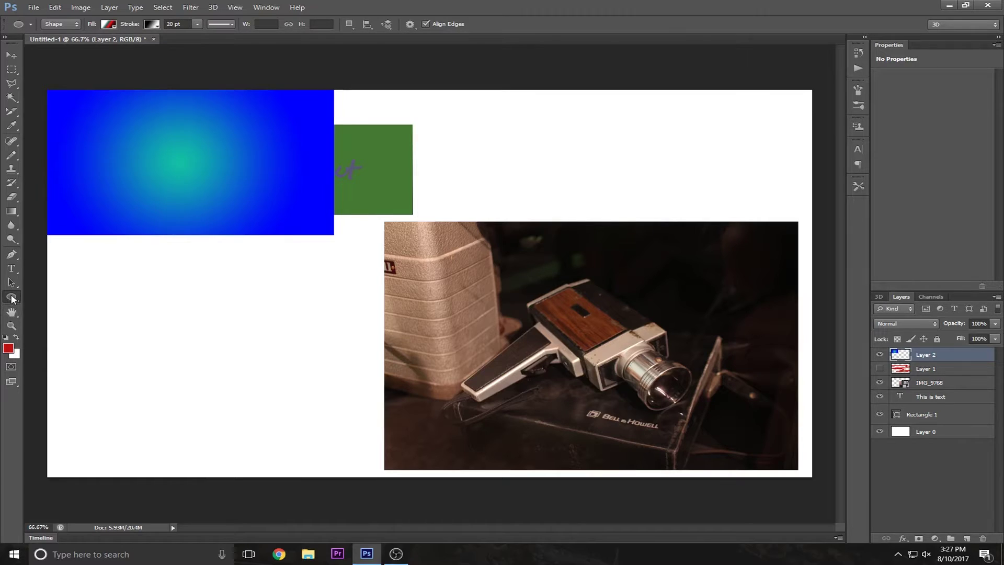
right_click(11, 297)
left_click(47, 295)
left_click_drag(158, 313, 621, 423)
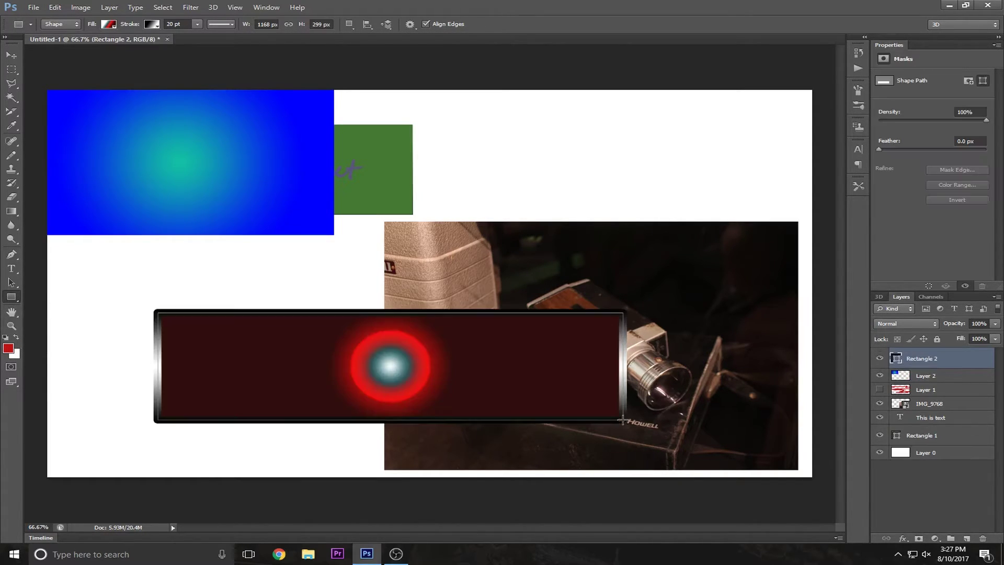
- Give the rectangle a gradient fill, after trying solid and no fill, widening the magenta stop
left_click(109, 24)
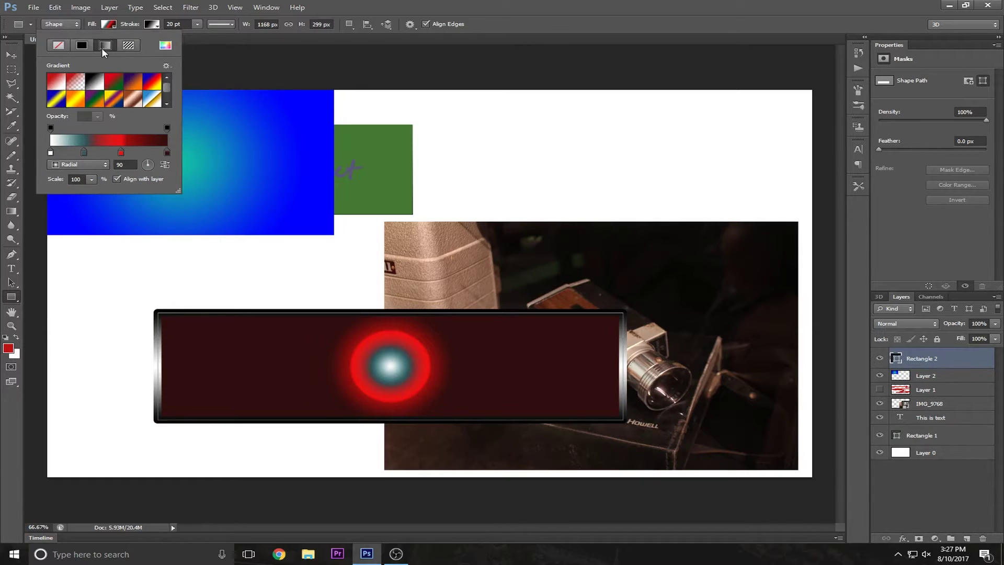
left_click(81, 44)
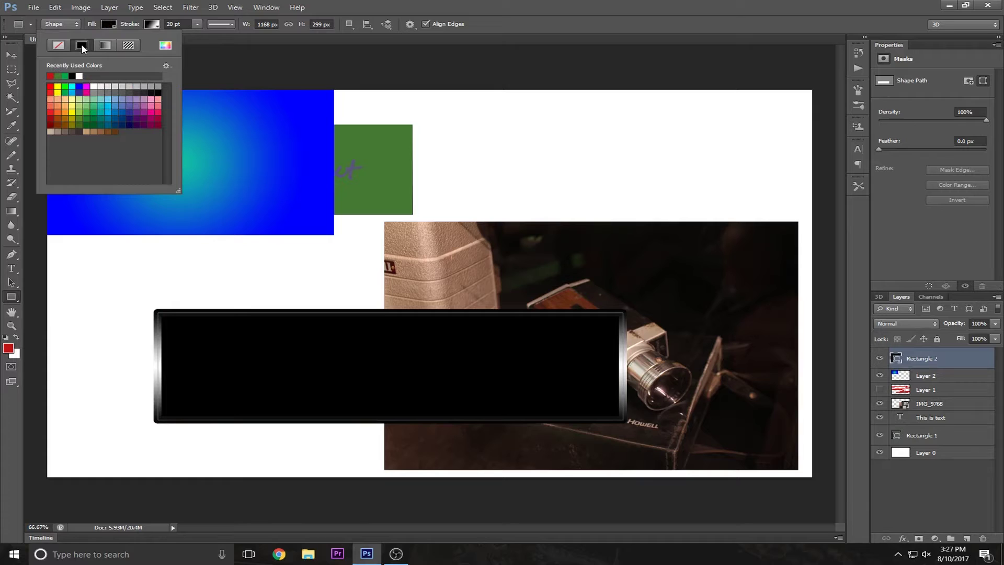
left_click(58, 46)
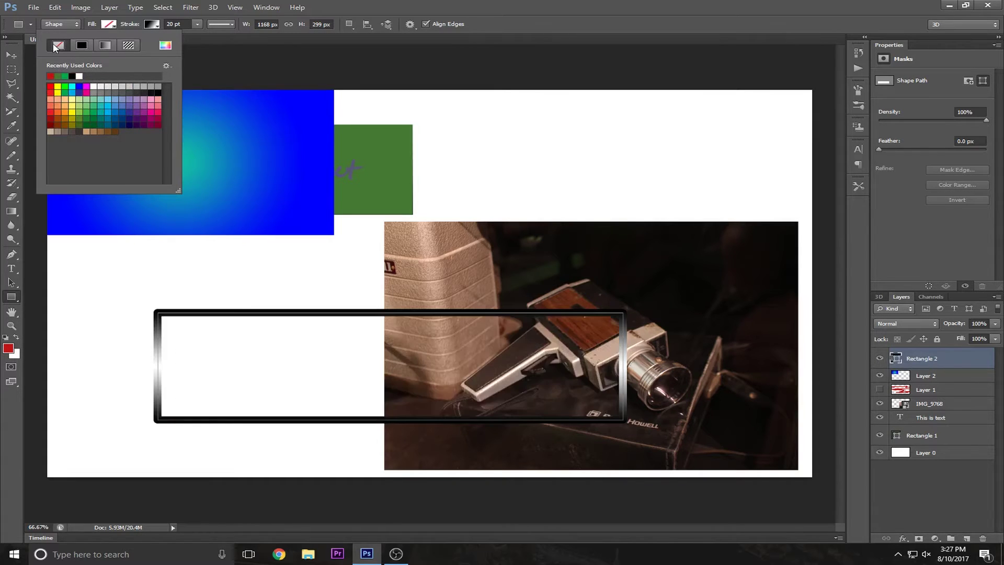
left_click(106, 45)
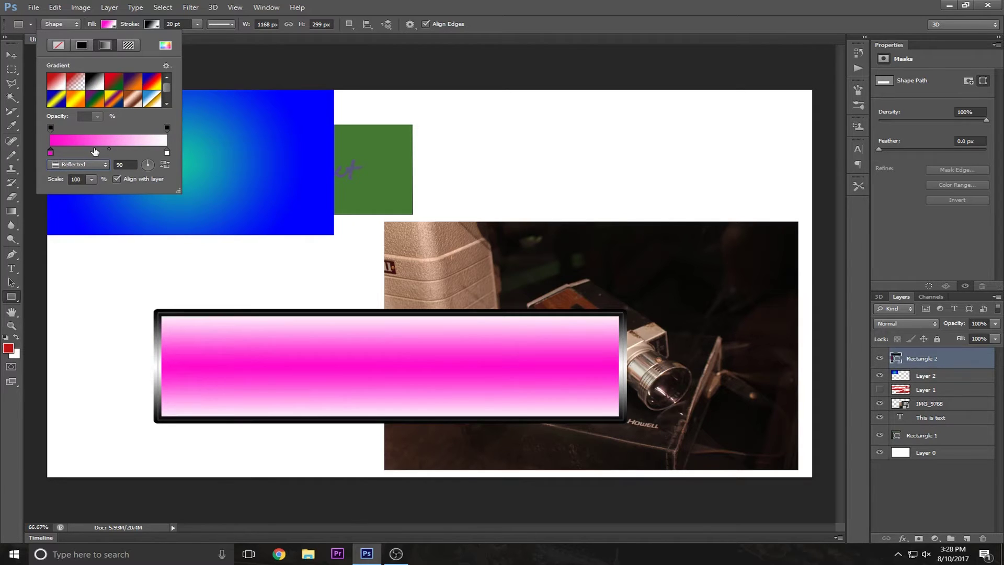
mouse_move(51, 154)
left_mouse_down()
mouse_move(130, 155)
mouse_move(50, 155)
left_mouse_up()
- Make the fill a linear gradient with magenta, a new red middle stop and white
double_click(50, 153)
left_click(899, 180)
left_click(79, 165)
left_click(78, 133)
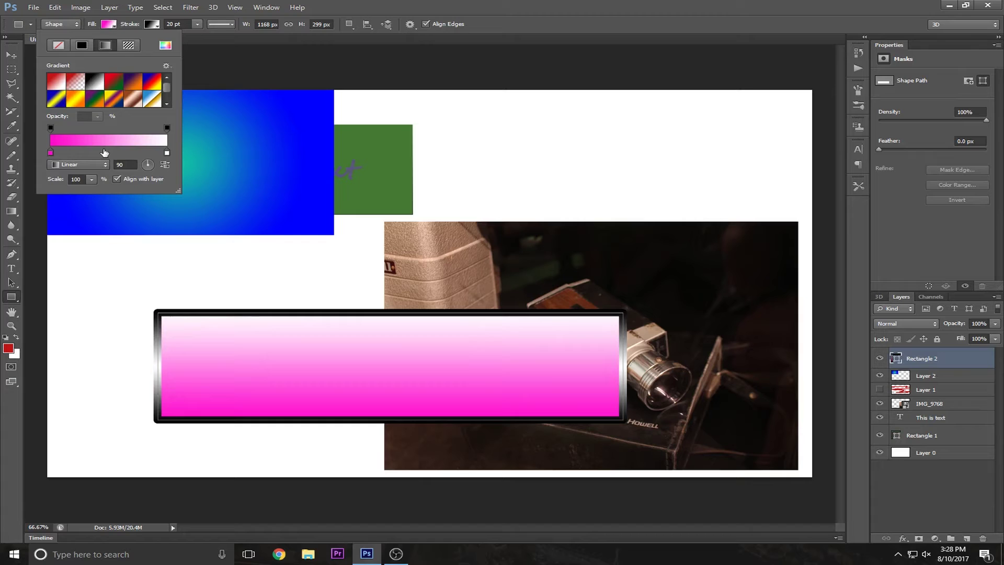
left_click(104, 152)
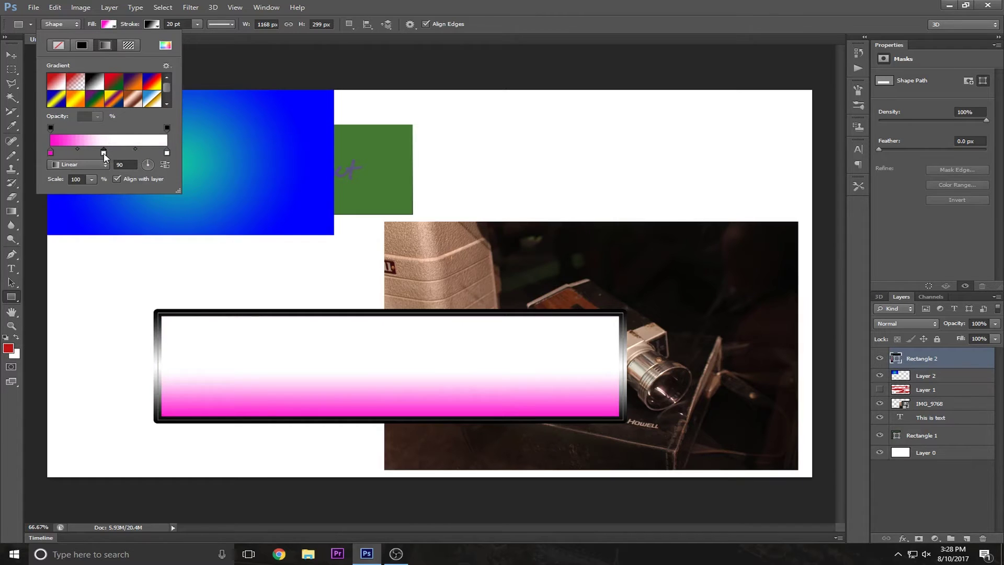
double_click(104, 152)
left_click(899, 180)
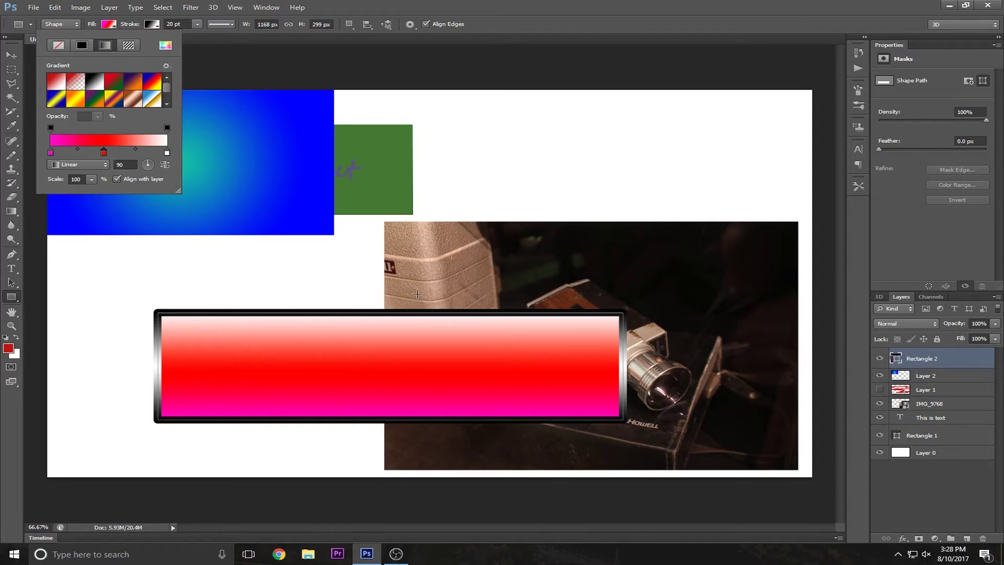
key("Return")
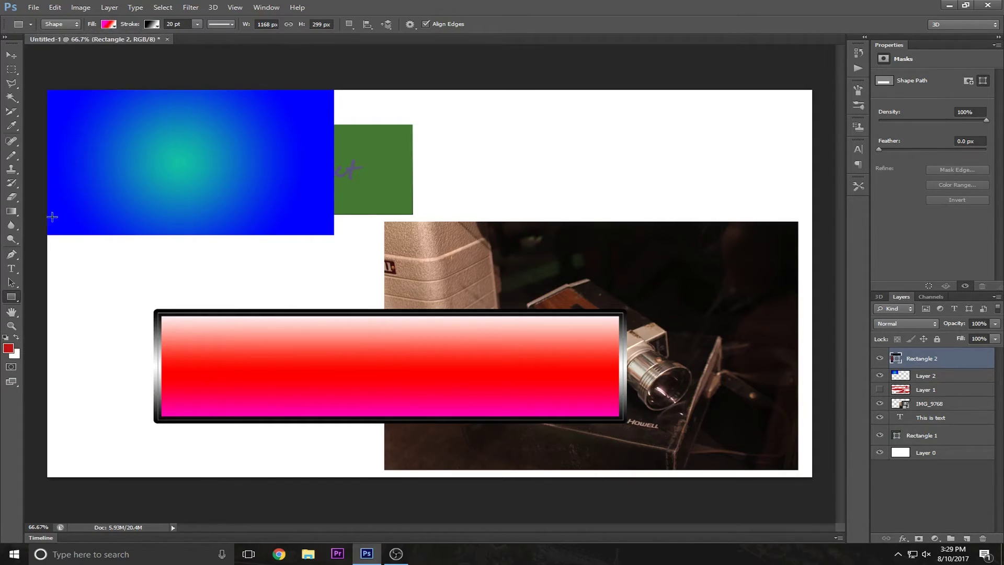
- Cycle through the Gradient, Paint Bucket and Vertical Type tools
left_click(11, 212)
right_click(13, 217)
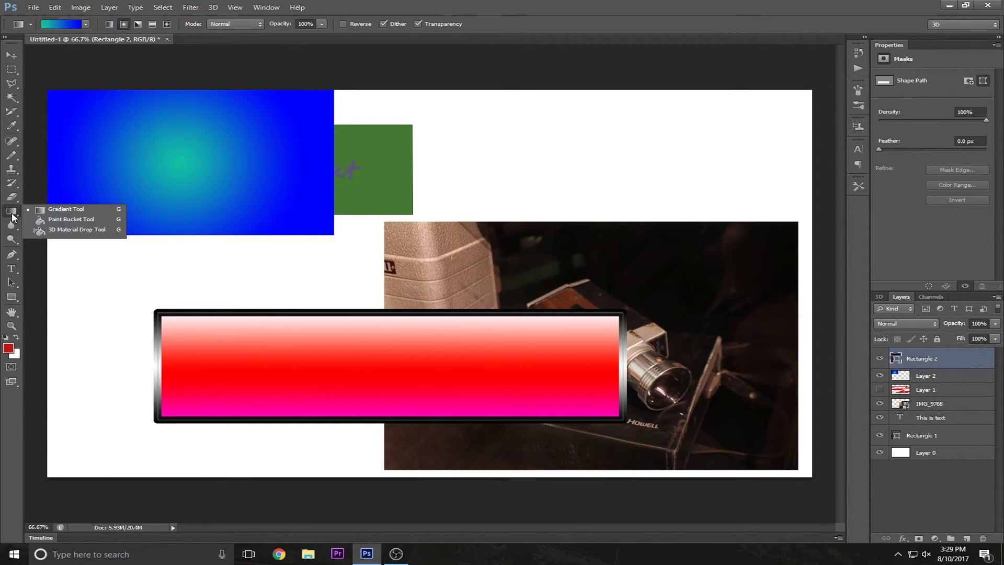
left_click(40, 220)
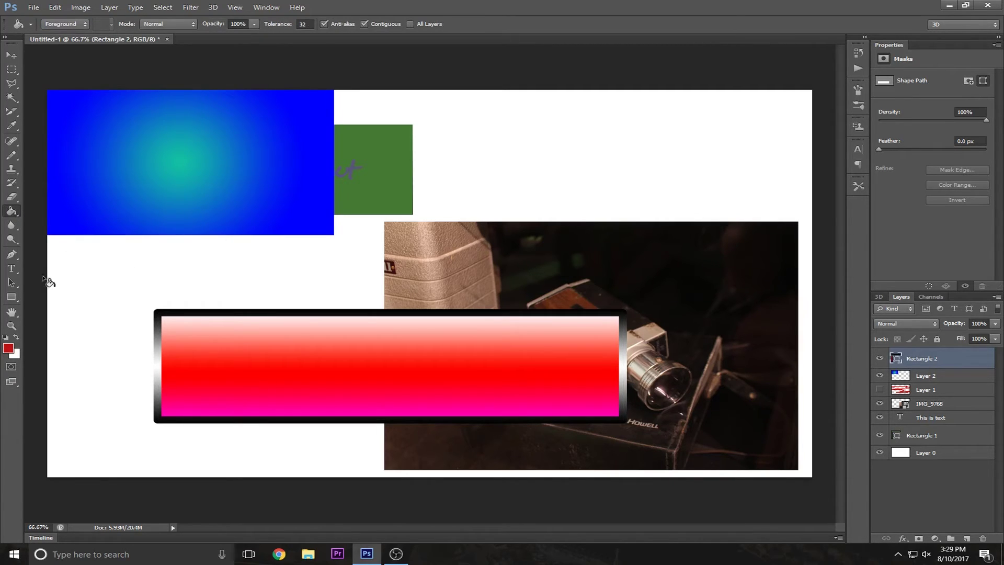
left_click(14, 268)
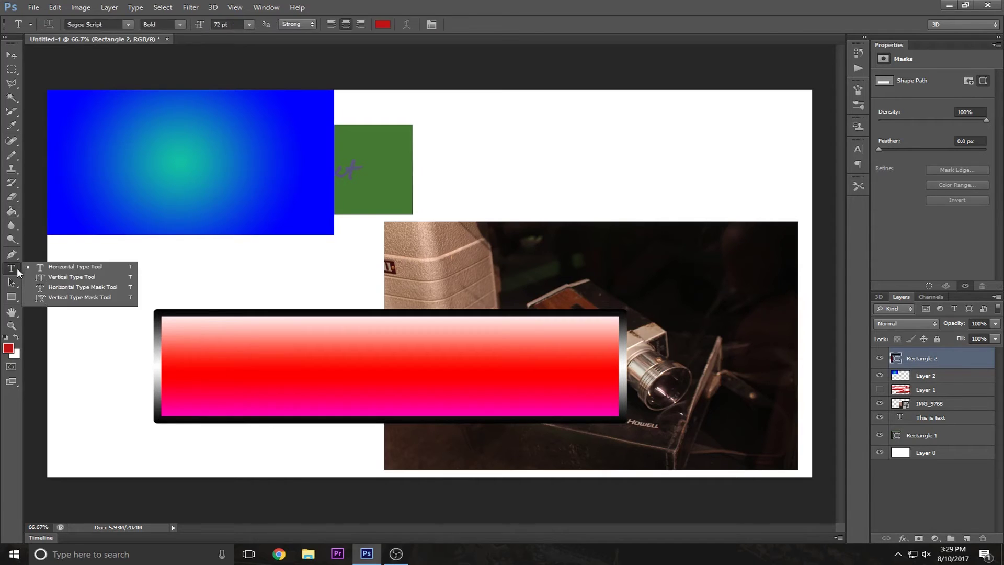
left_click(64, 278)
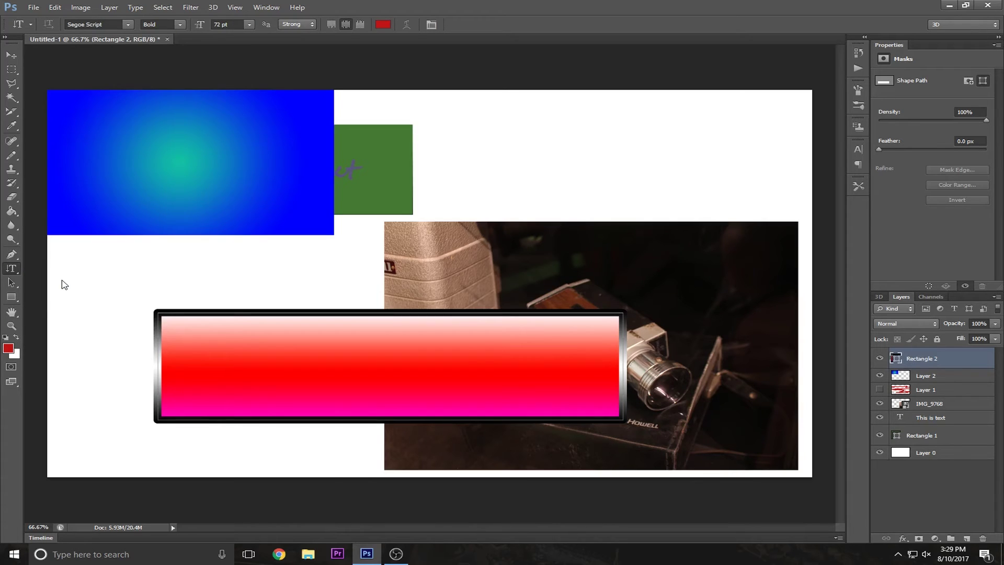
- Choose the Custom Shape tool and browse the preset shapes, keeping the TM shape selected
left_click(11, 297)
left_click(105, 346)
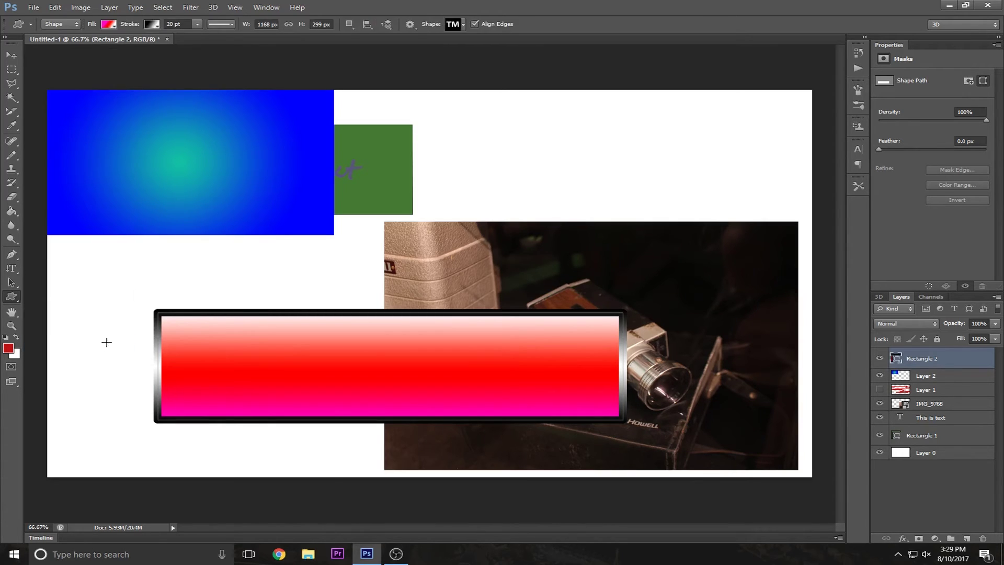
left_click(463, 24)
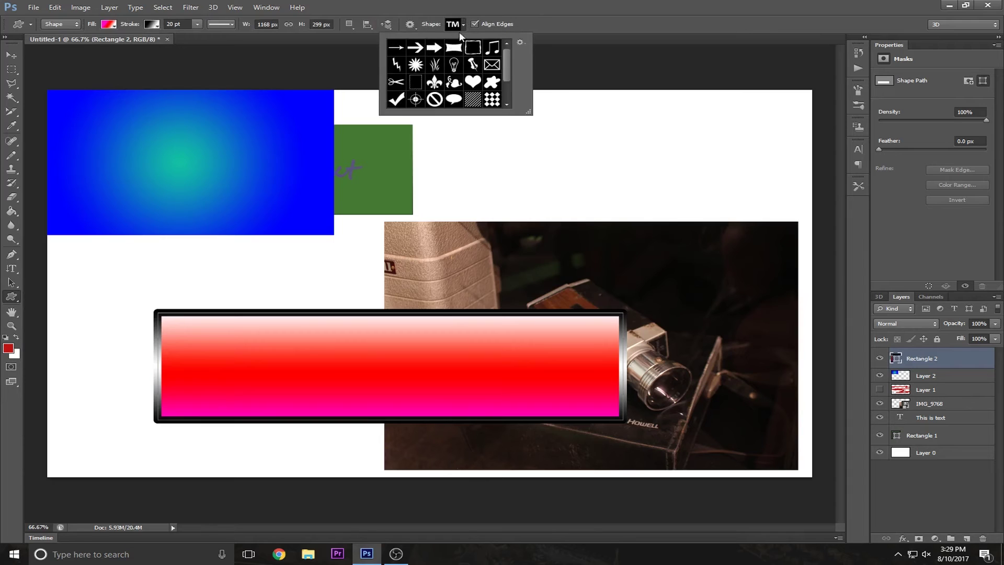
scroll(473, 82, "down", 2)
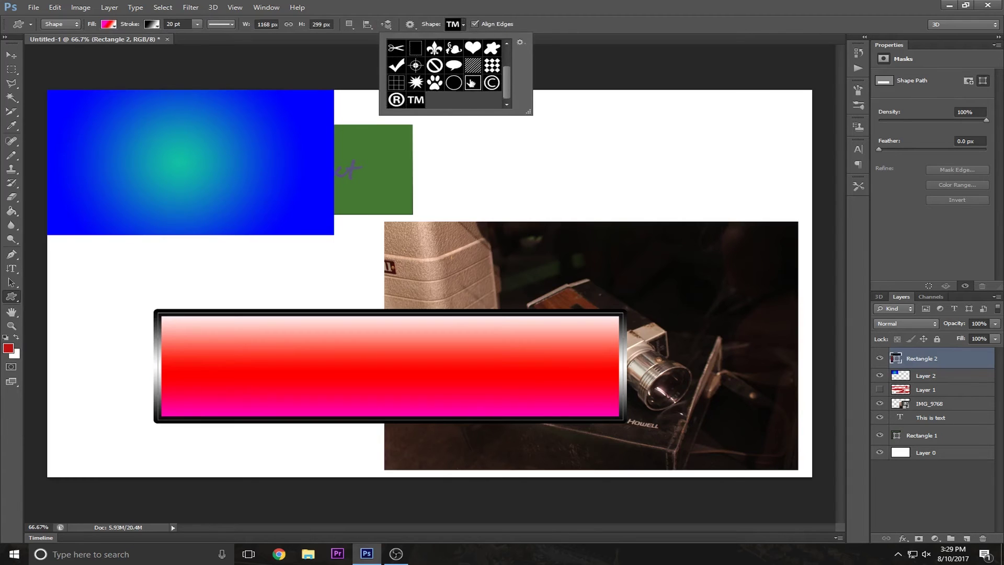
left_click(520, 42)
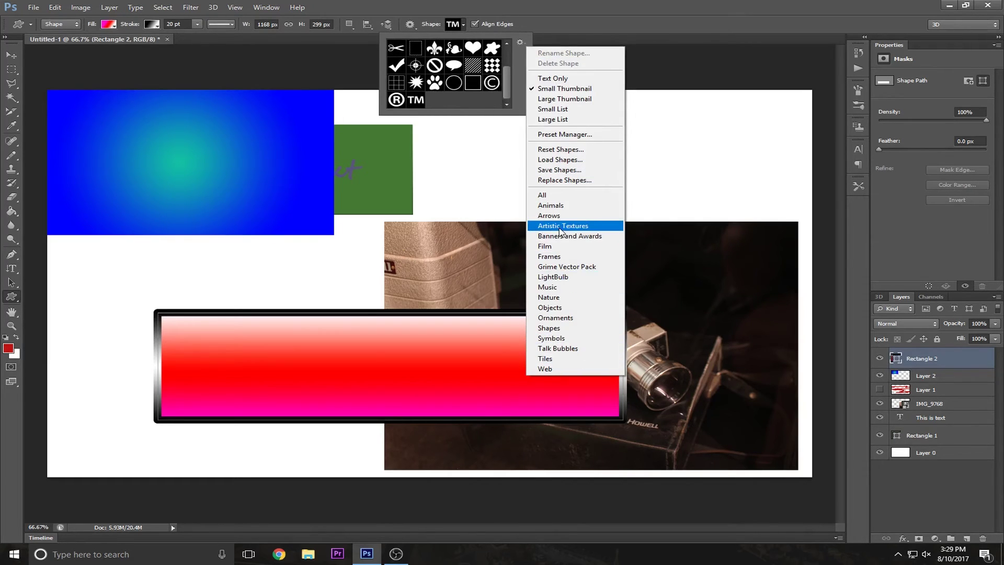
left_click(514, 234)
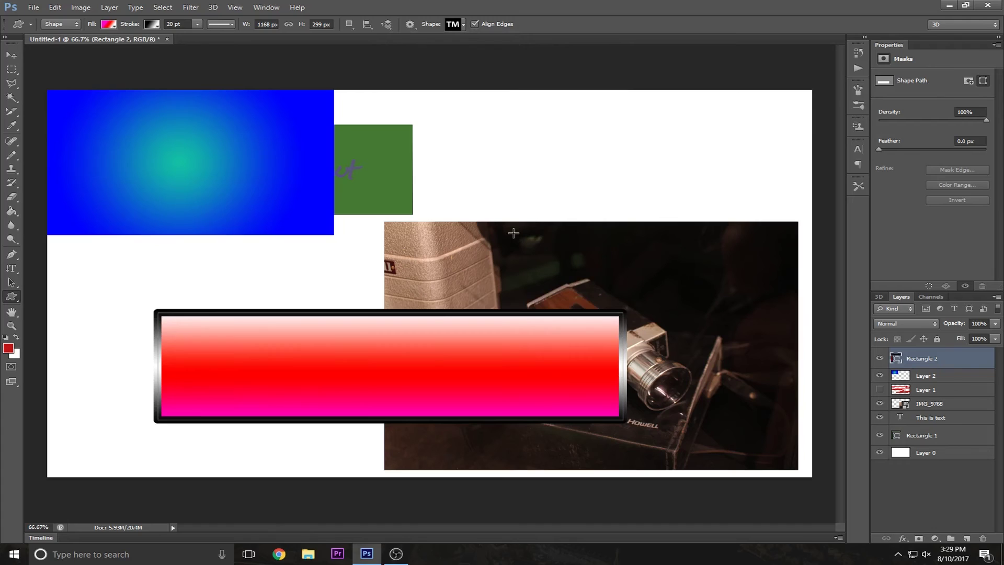